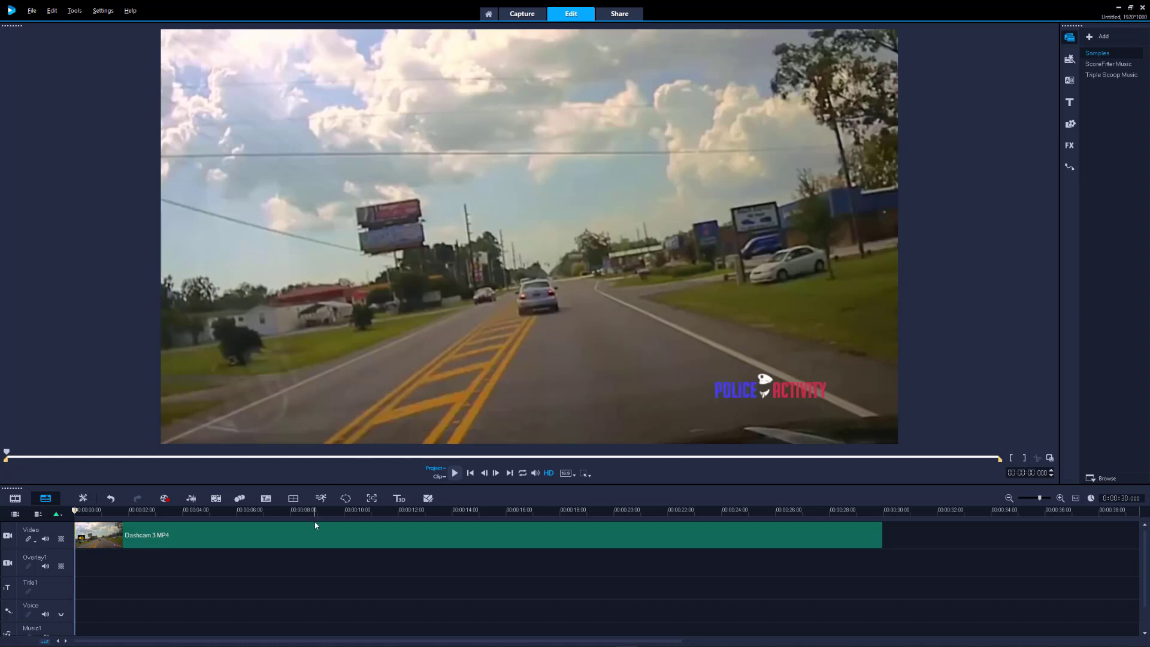
# Select the Dashcam 3.MP4 clip on the Video track
pyautogui.click(294, 537)
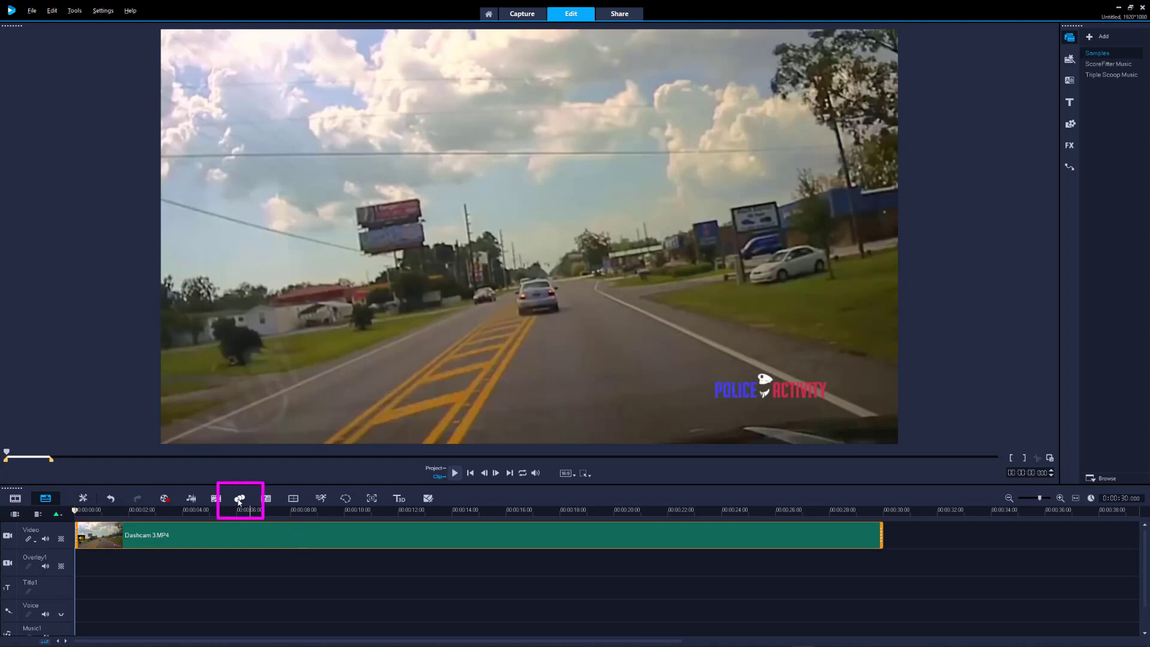
# Open the Track Motion window for the dashcam clip, showing the default Tracker 01
pyautogui.click(238, 500)
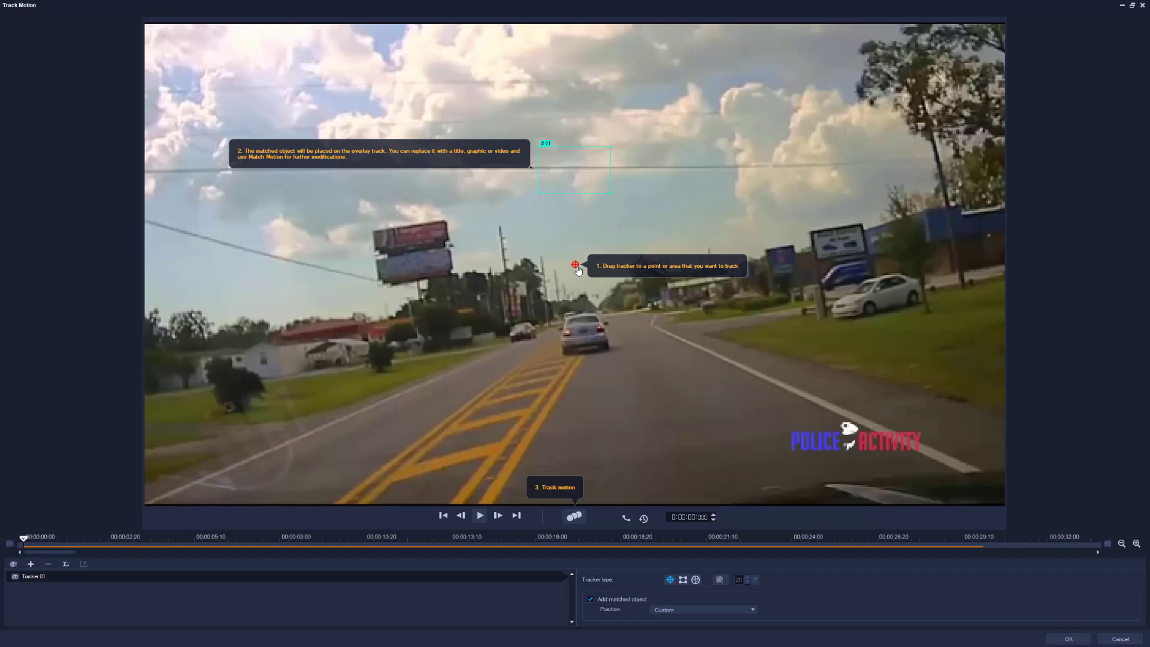
# Put Tracker 01 on the silver car and enlarge its area box over the rear
pyautogui.moveTo(576, 267); pyautogui.dragTo(564, 335)
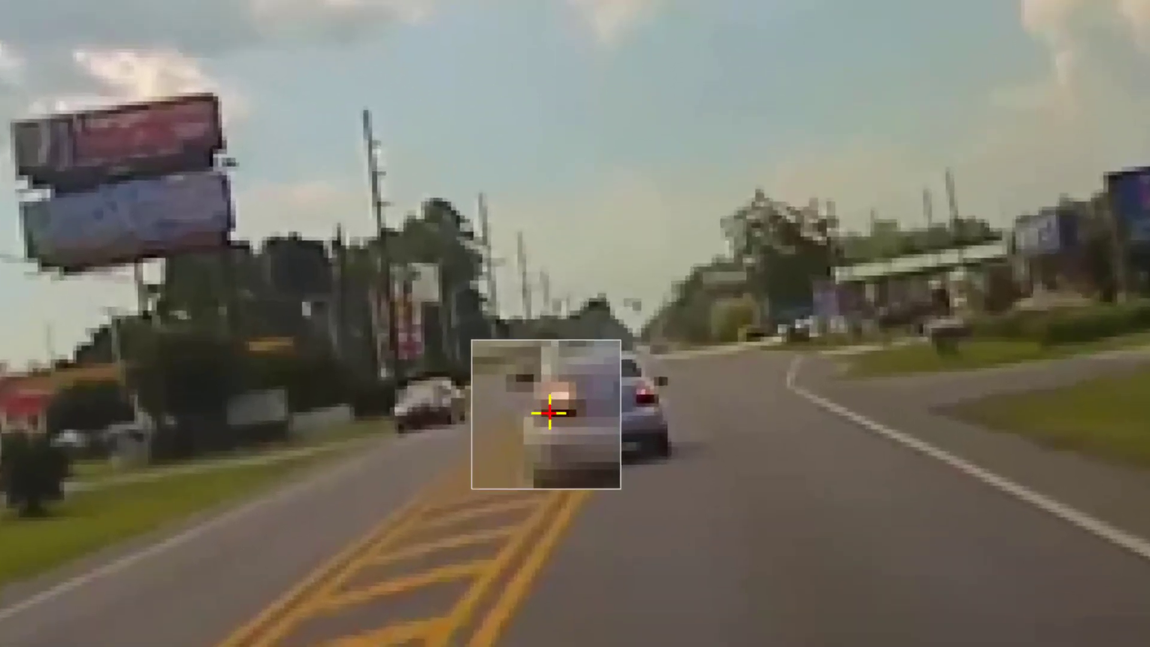
pyautogui.moveTo(549, 412); pyautogui.dragTo(552, 412)
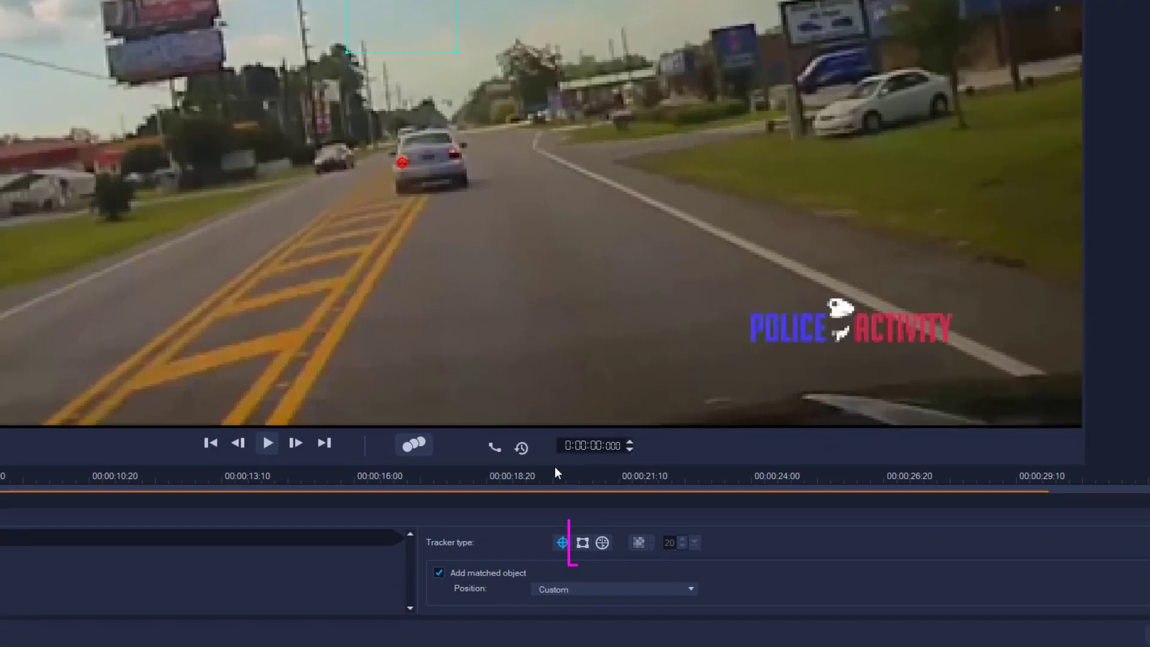
pyautogui.click(583, 543)
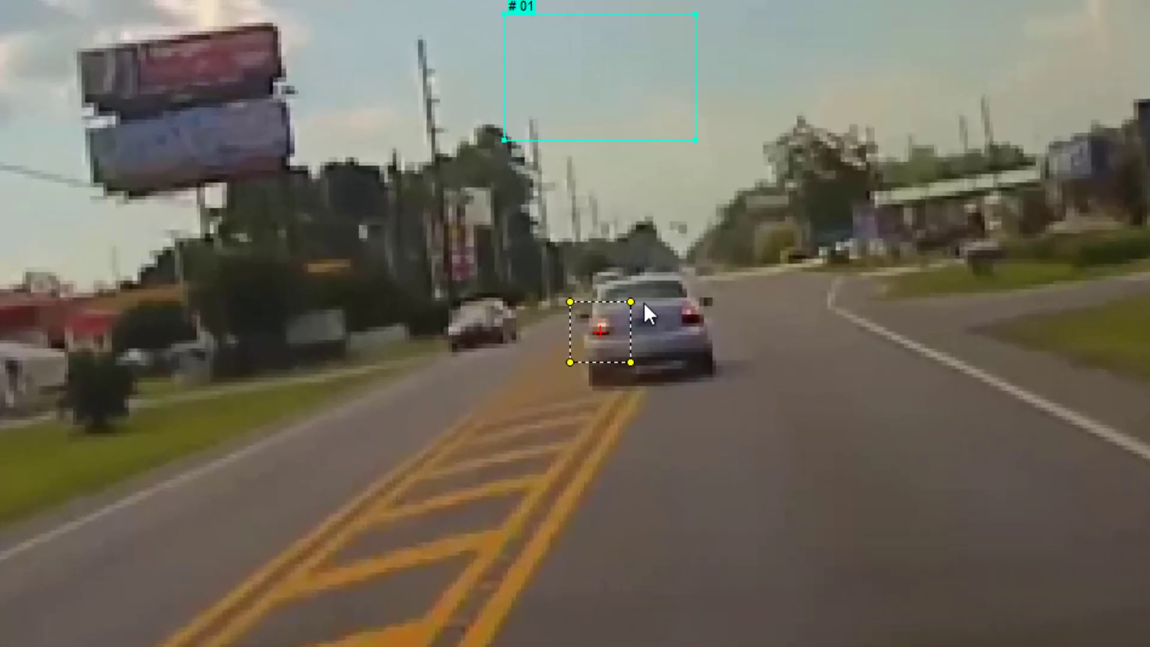
pyautogui.moveTo(638, 300); pyautogui.dragTo(691, 254)
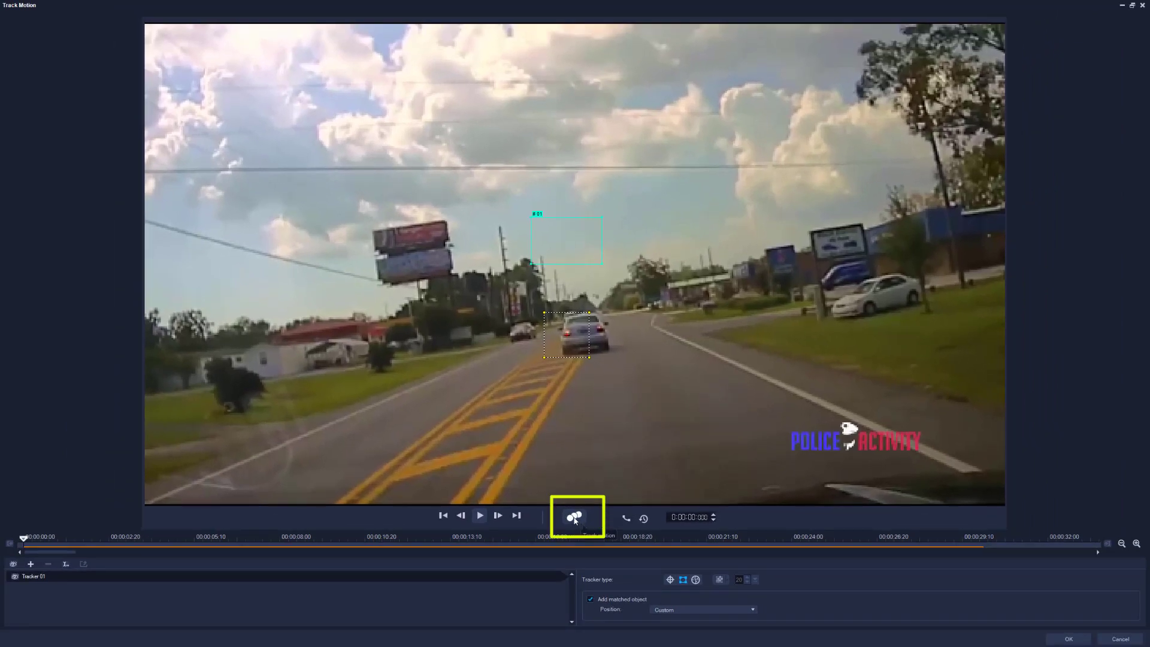
# Track the silver car's motion in two runs, stopping around 0:00:07:006
pyautogui.click(570, 518)
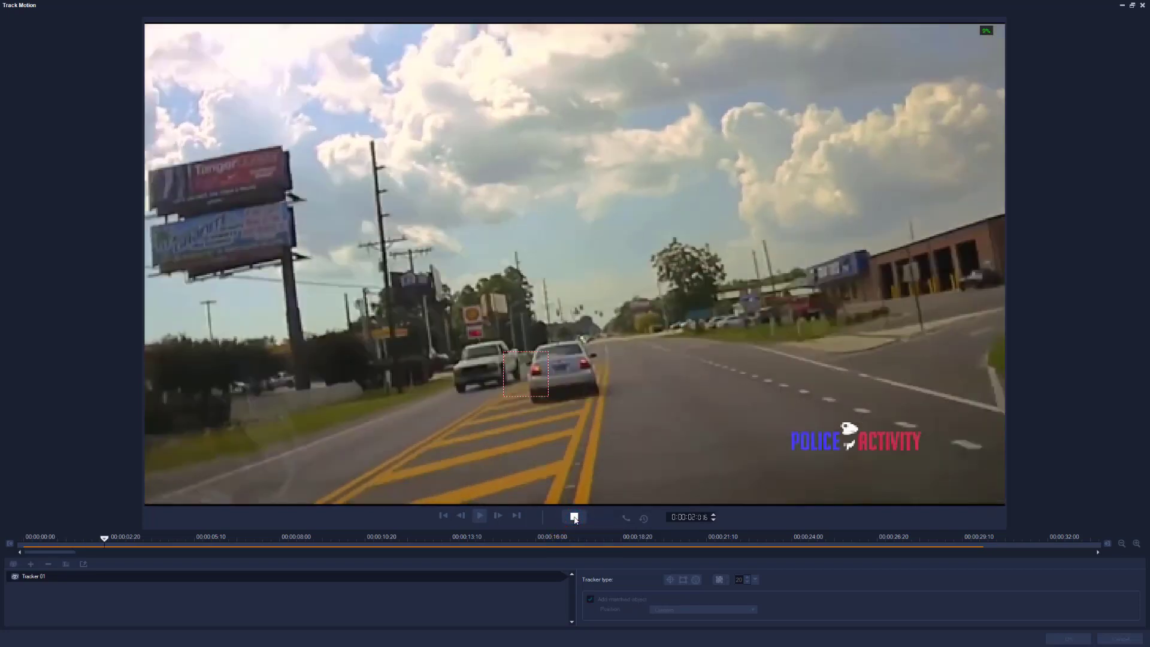
pyautogui.click(574, 519)
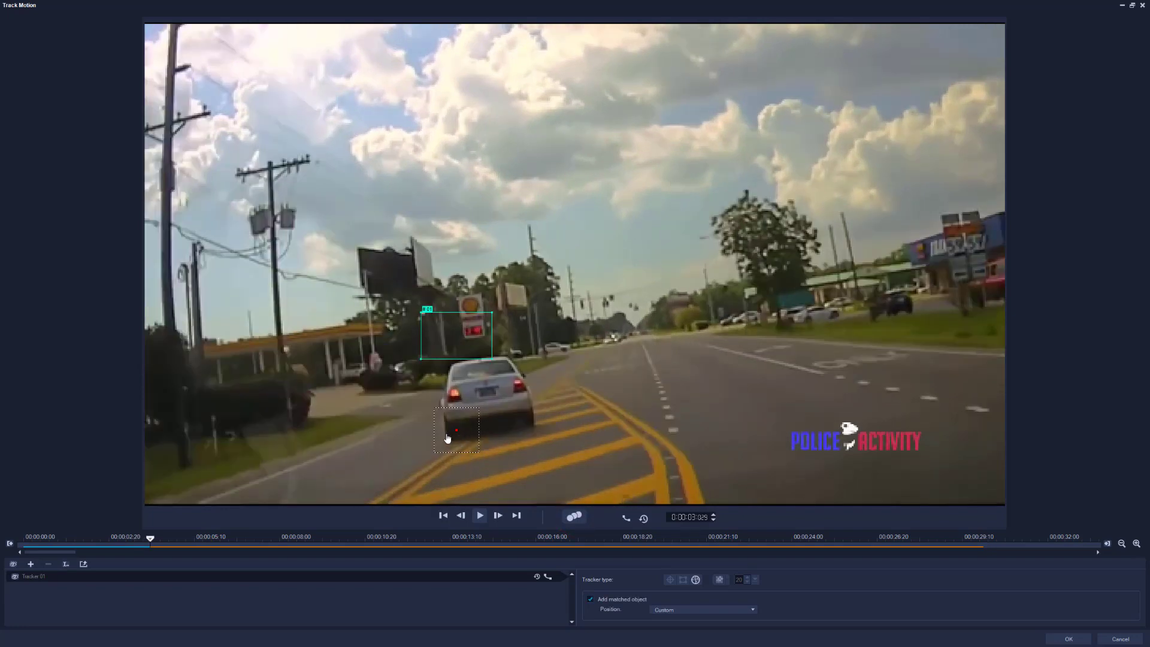
pyautogui.click(574, 518)
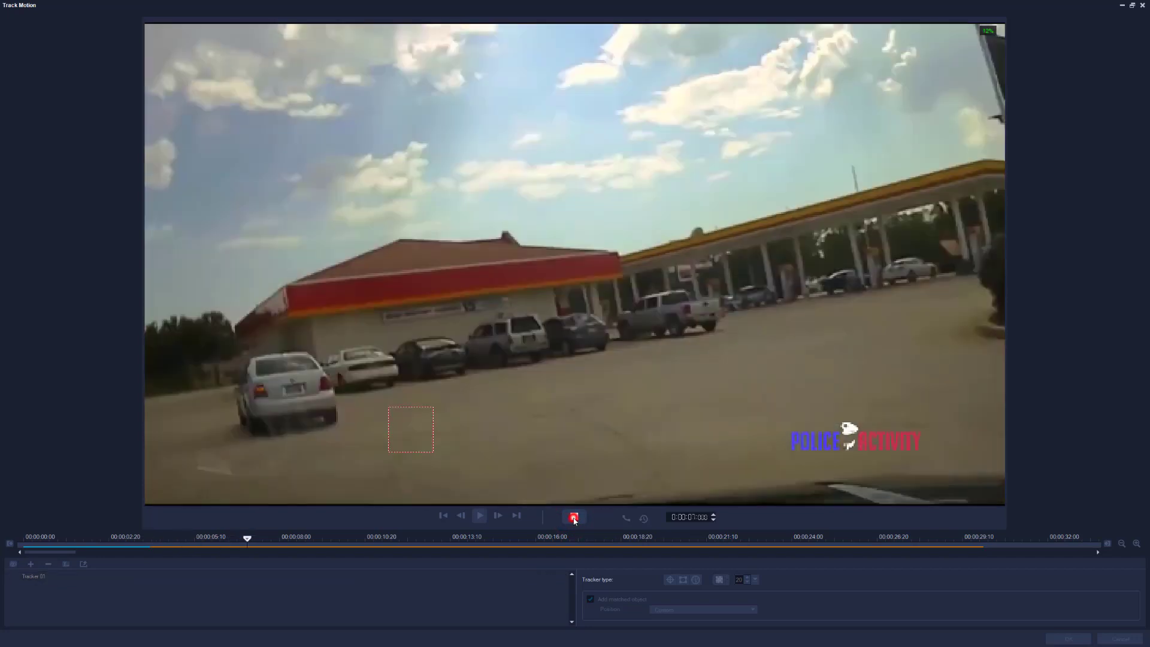
pyautogui.click(574, 518)
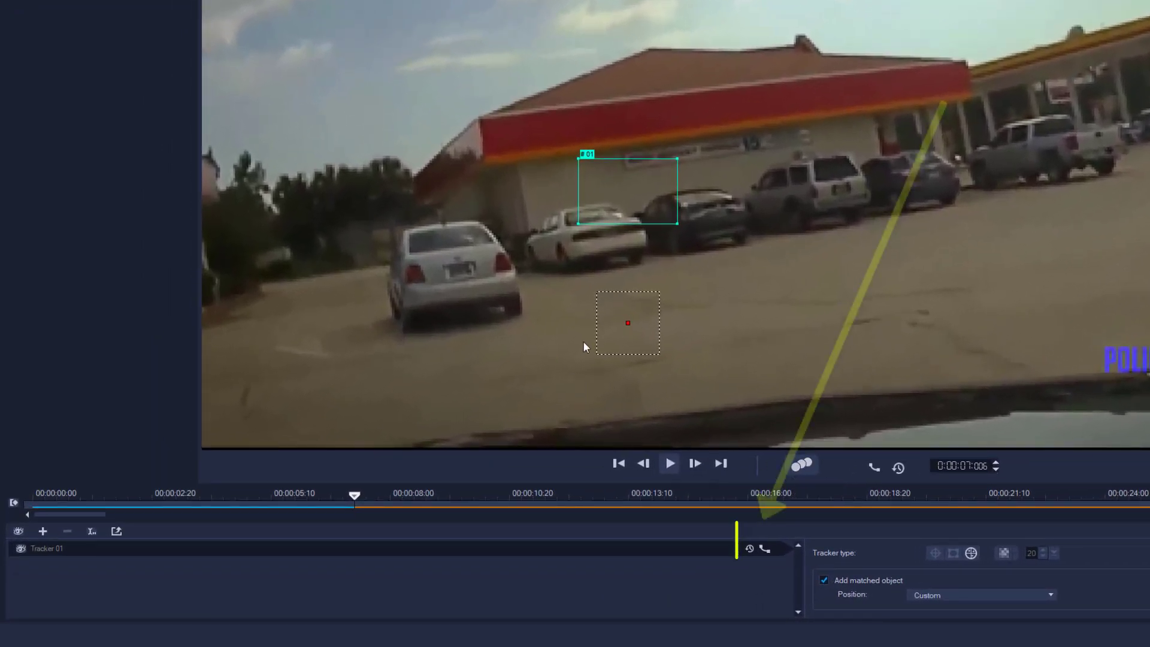
# At the clip's first frame, move the point tracker onto the silver car
pyautogui.click(749, 548)
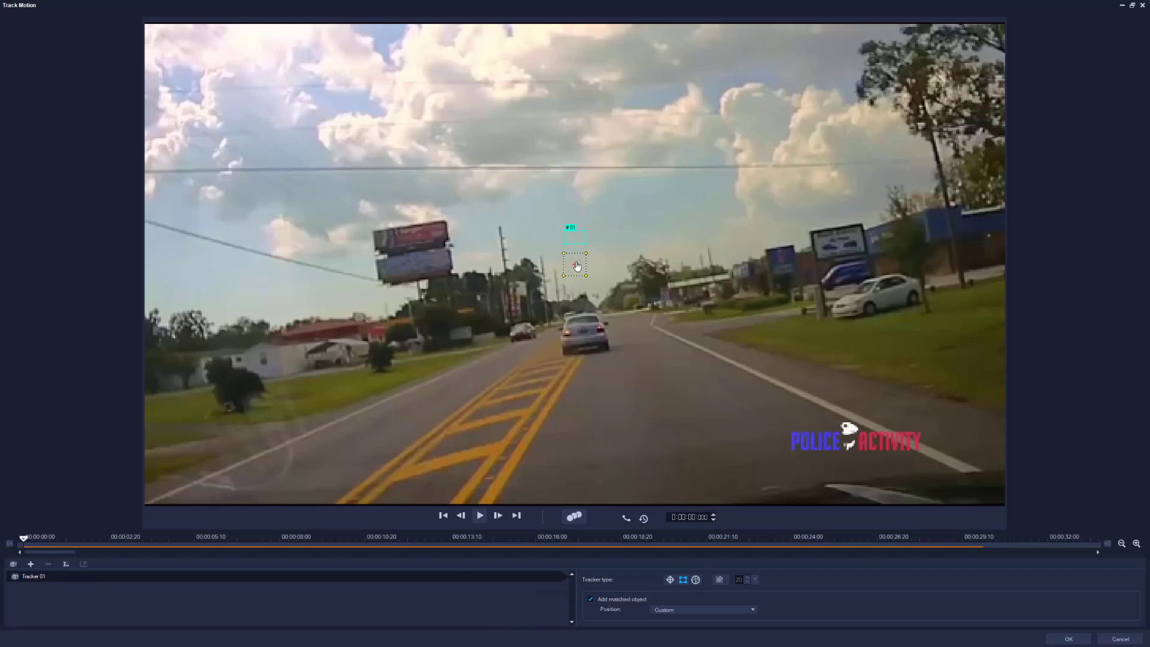
pyautogui.click(669, 579)
pyautogui.moveTo(574, 264); pyautogui.dragTo(566, 336)
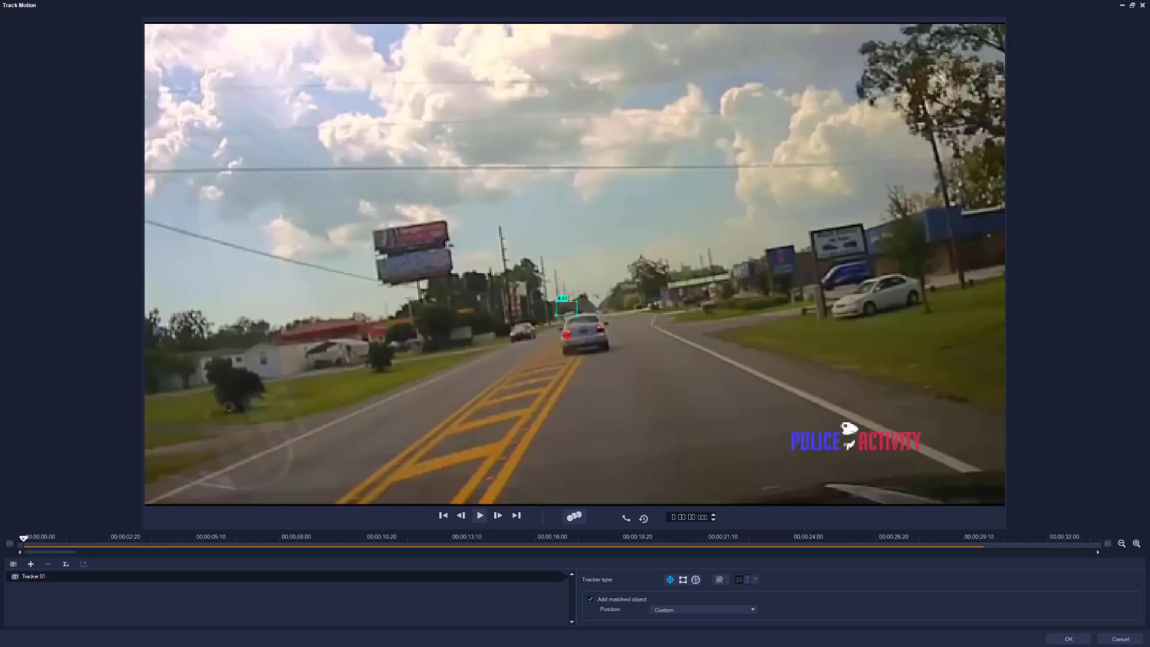
# Make Tracker 01 an area tracker, sized to a small box on the car's rear
pyautogui.click(683, 579)
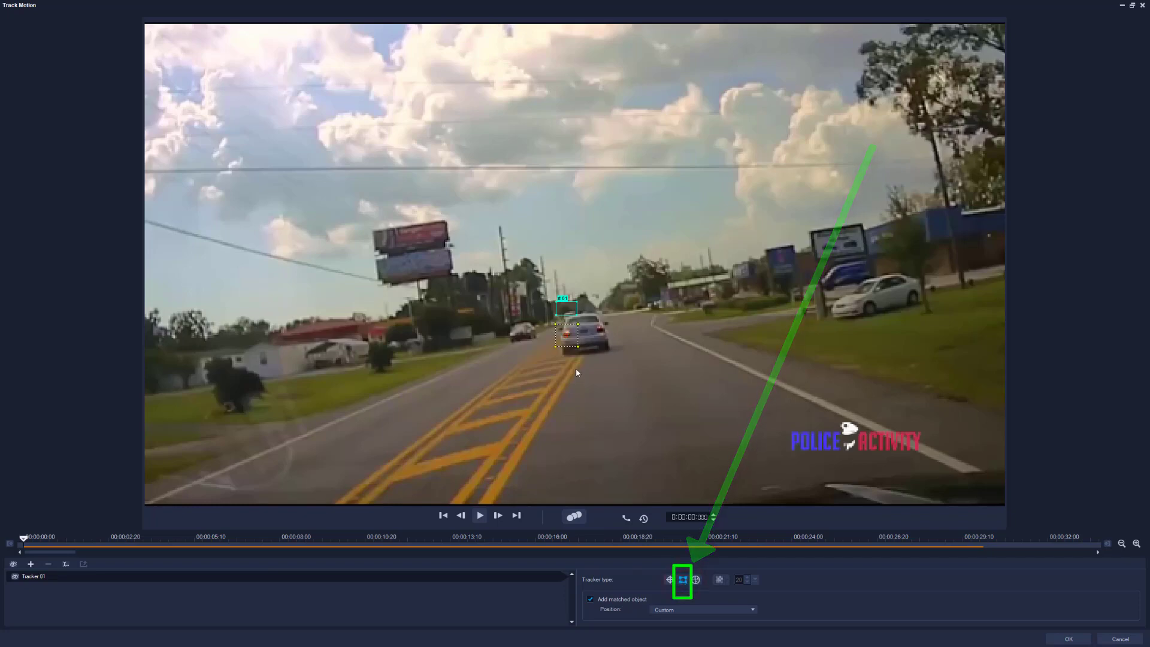
pyautogui.moveTo(578, 347); pyautogui.dragTo(626, 341)
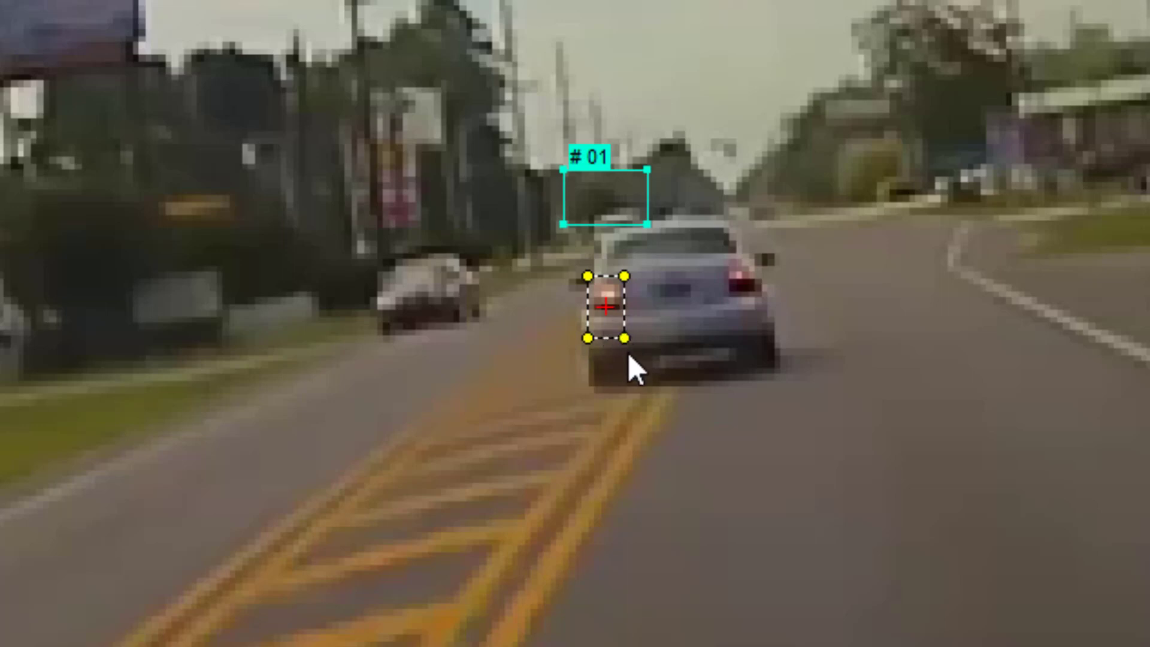
pyautogui.moveTo(625, 338); pyautogui.dragTo(626, 330)
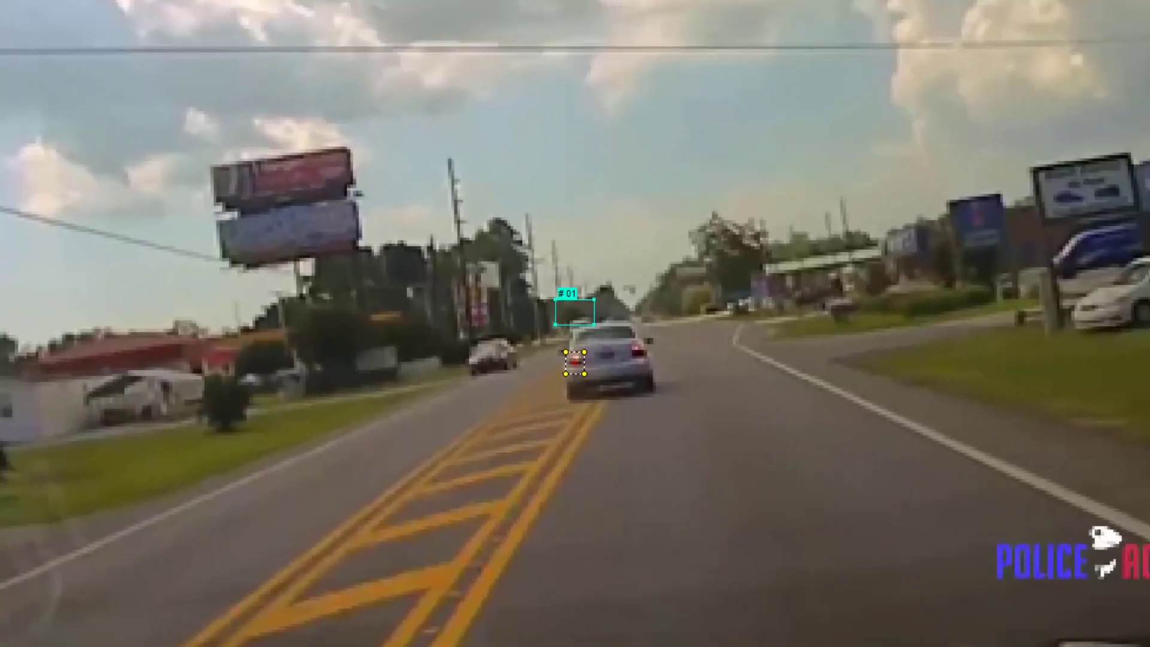
# Track the car to about 13 seconds, step back to 0:00:11:025, and show the cyan path
pyautogui.click(573, 596)
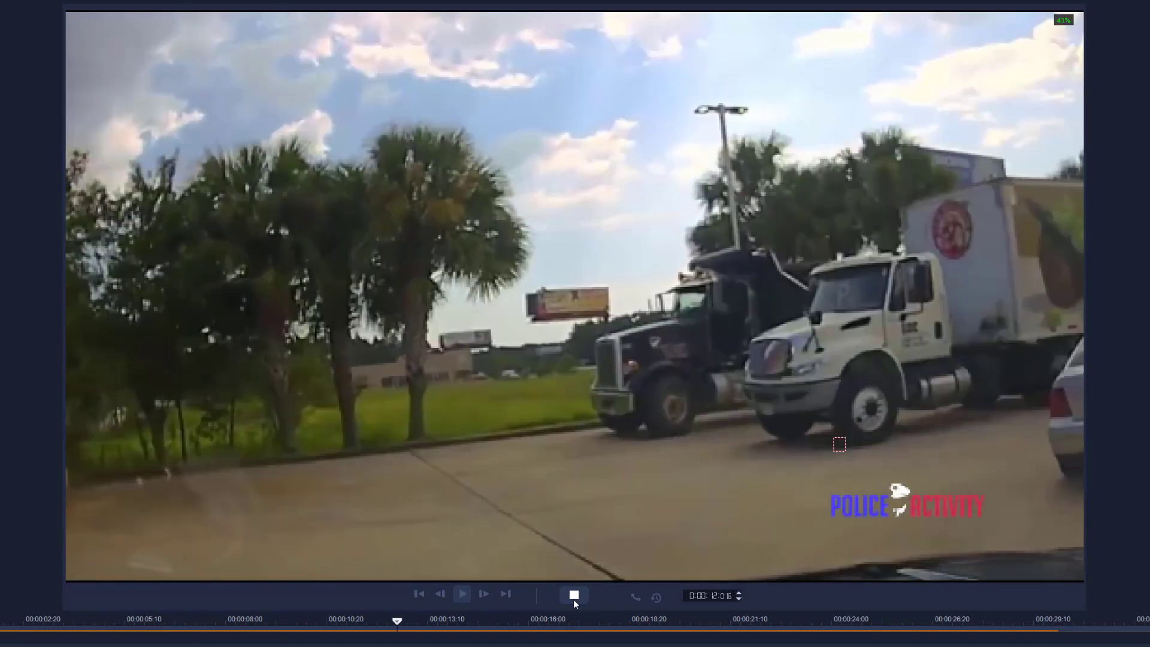
pyautogui.click(573, 595)
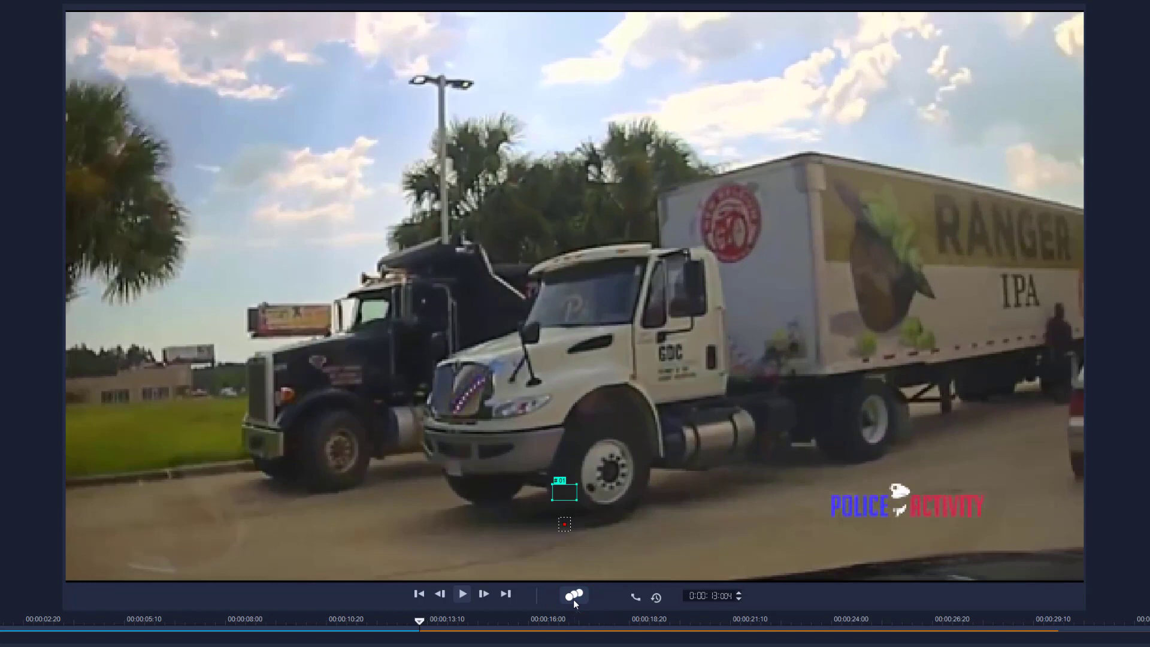
pyautogui.moveTo(420, 621); pyautogui.dragTo(371, 623)
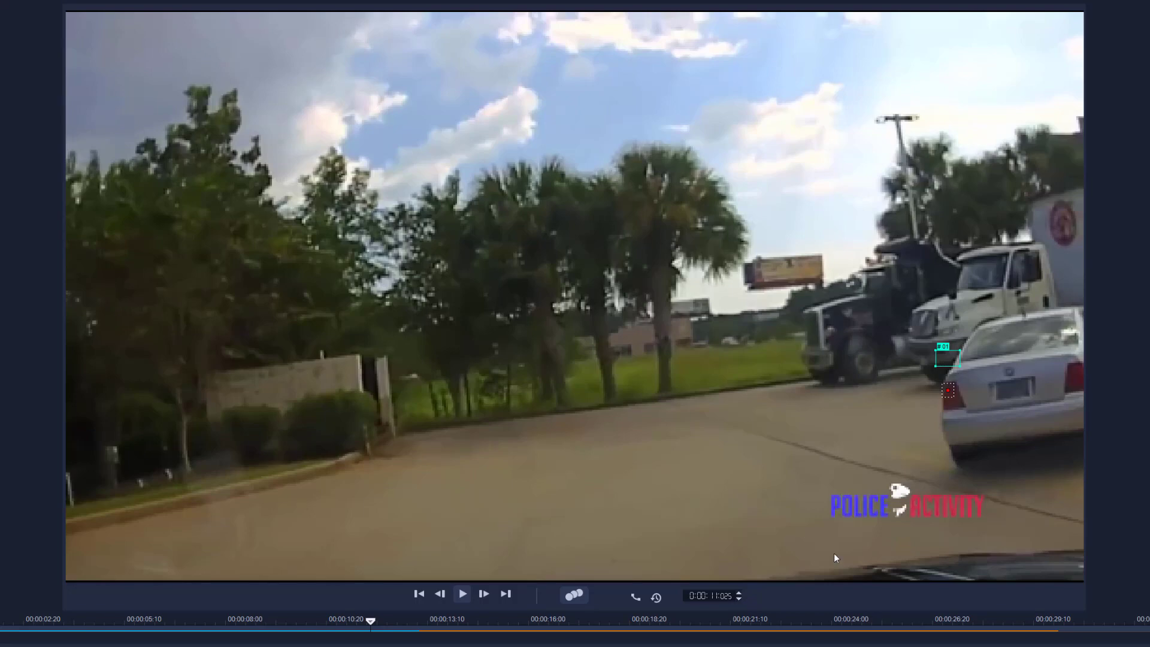
pyautogui.click(636, 599)
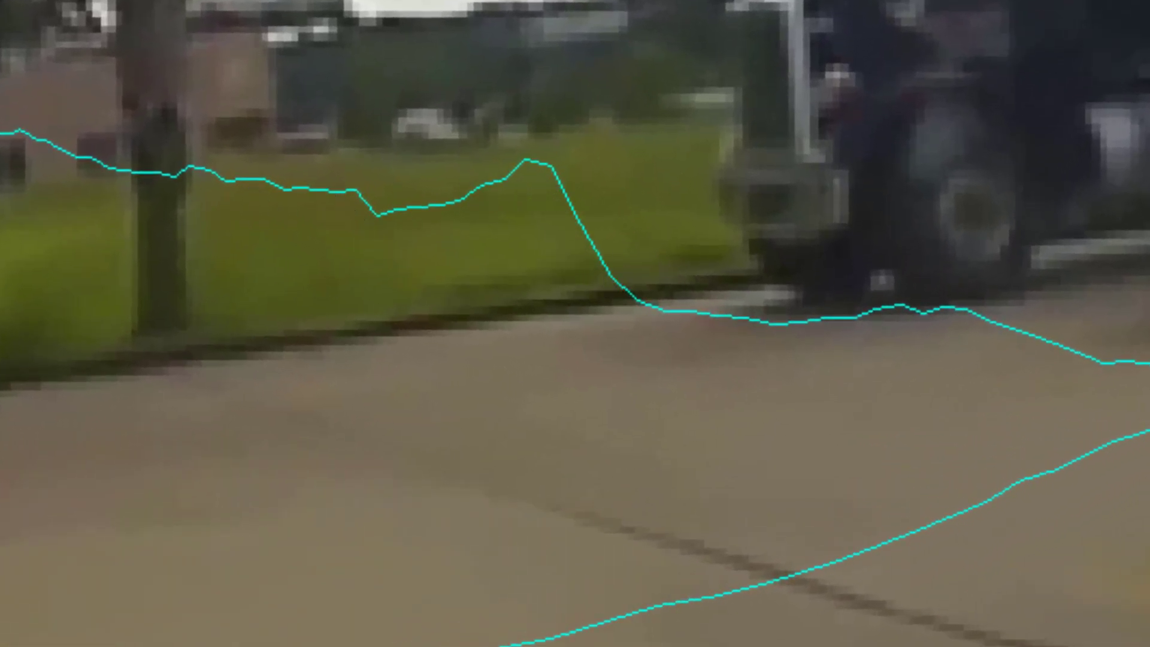
pyautogui.press('space')
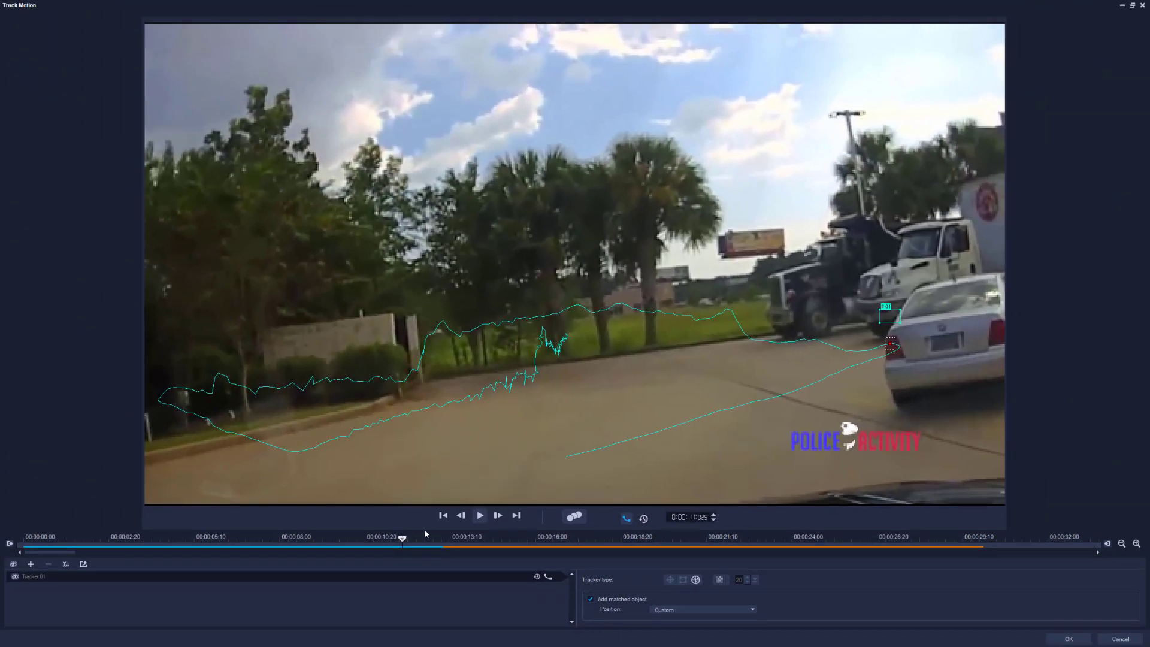
pyautogui.moveTo(407, 536); pyautogui.dragTo(353, 545)
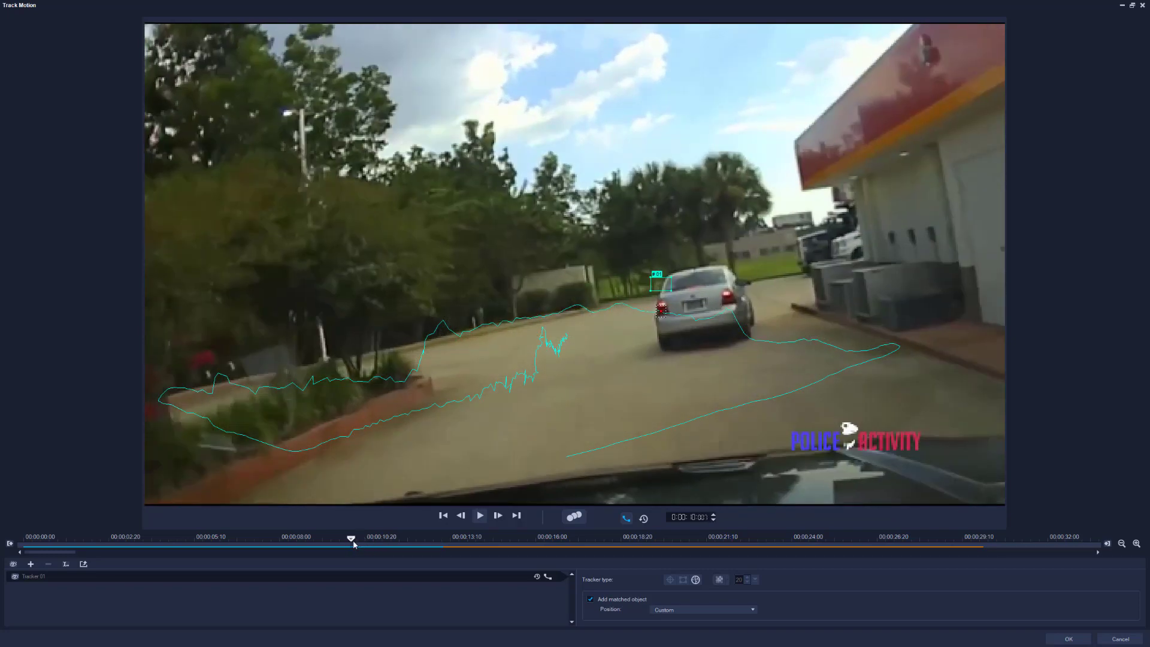
pyautogui.click(479, 516)
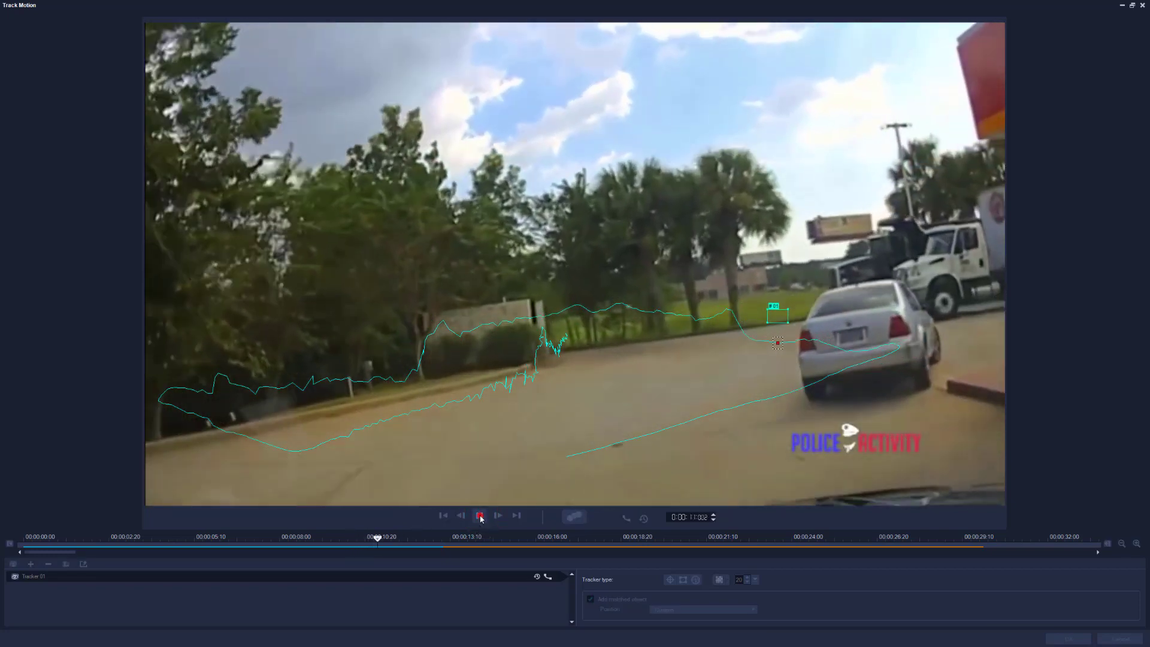
pyautogui.click(480, 516)
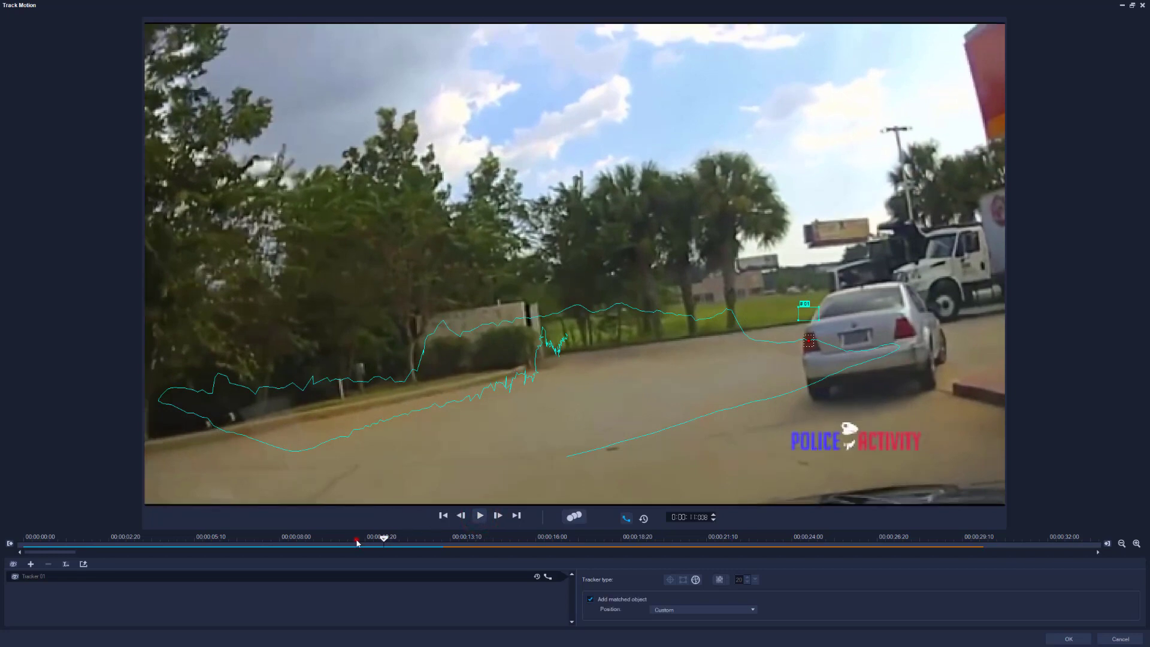
pyautogui.click(355, 541)
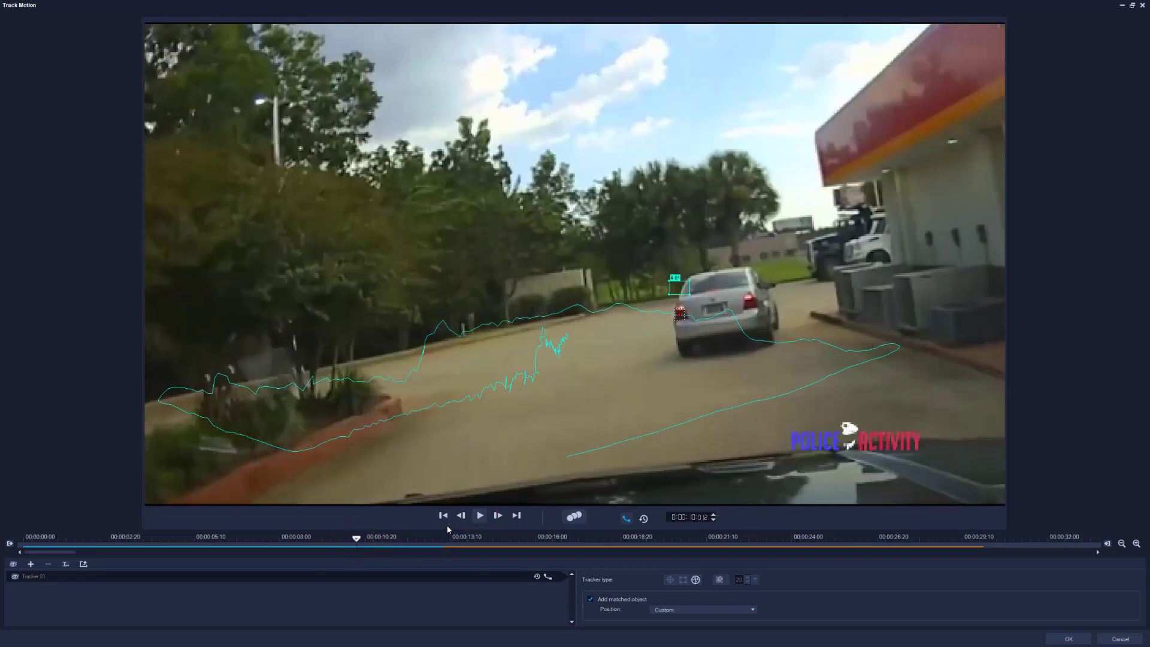
pyautogui.click(480, 516)
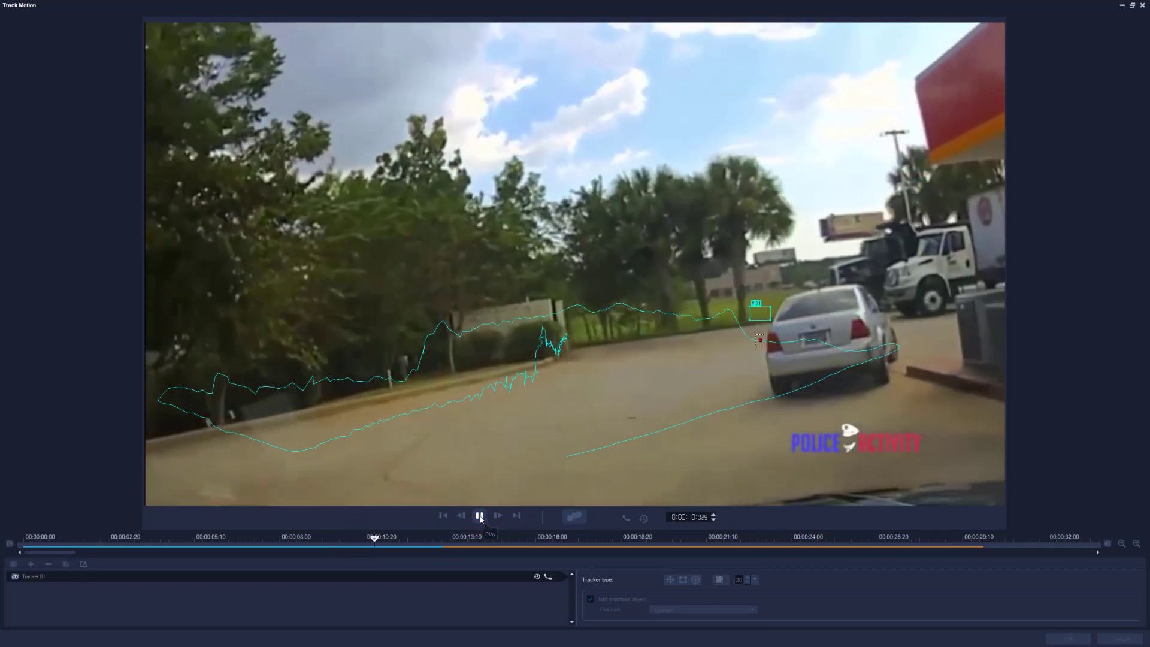
pyautogui.click(479, 517)
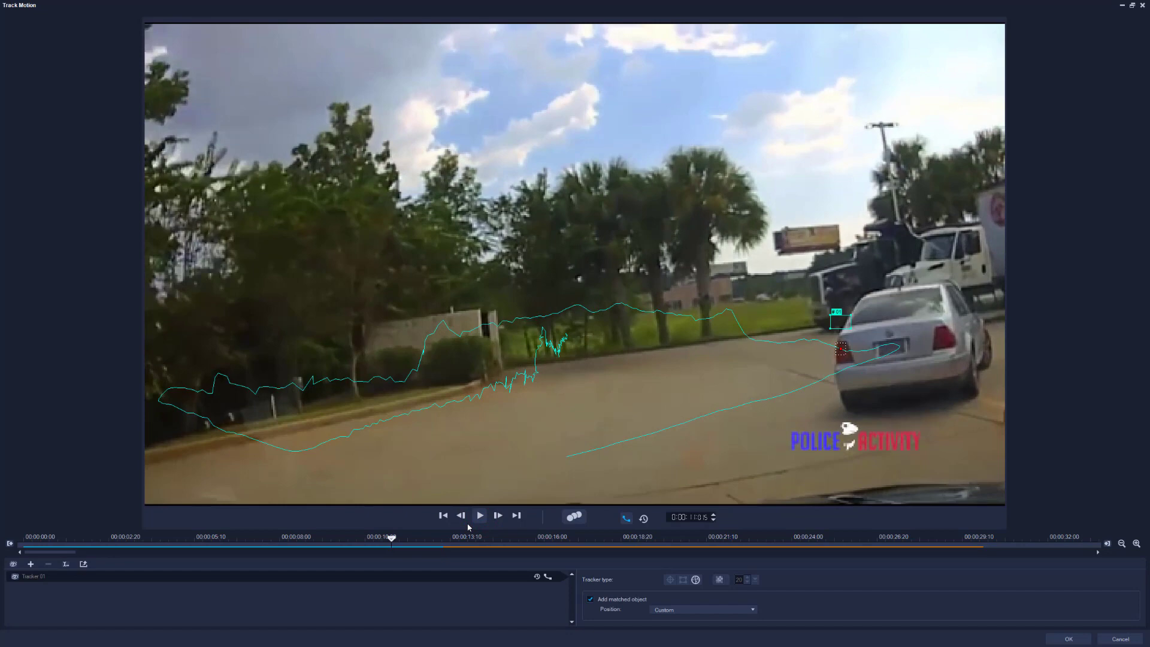
pyautogui.click(362, 539)
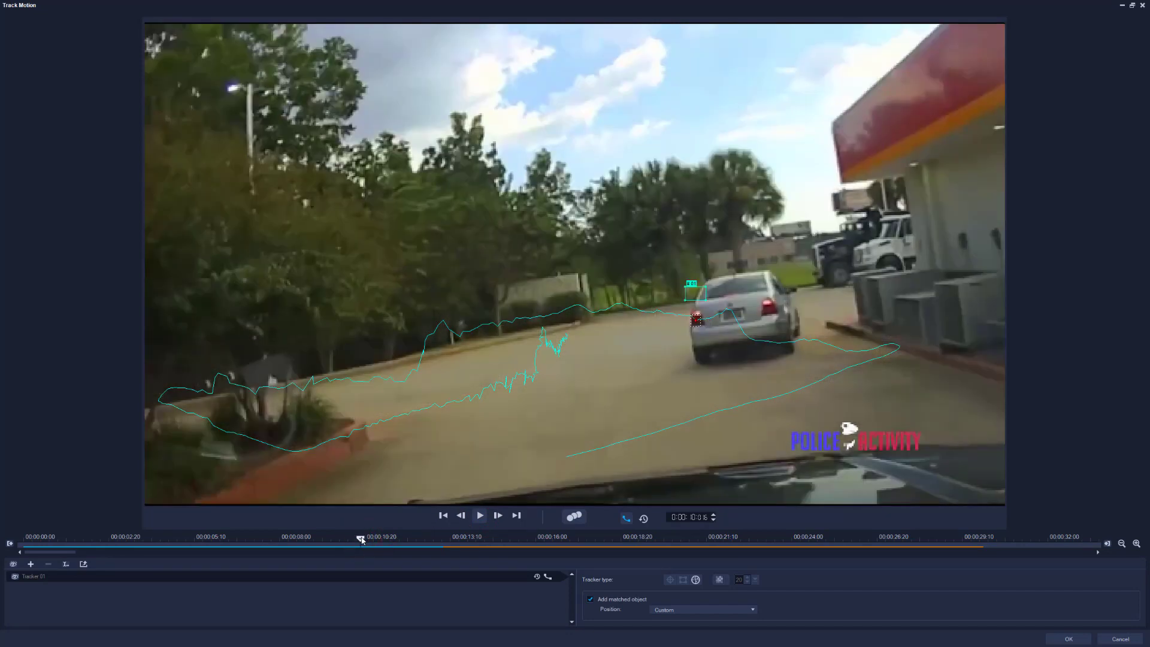
pyautogui.click(480, 516)
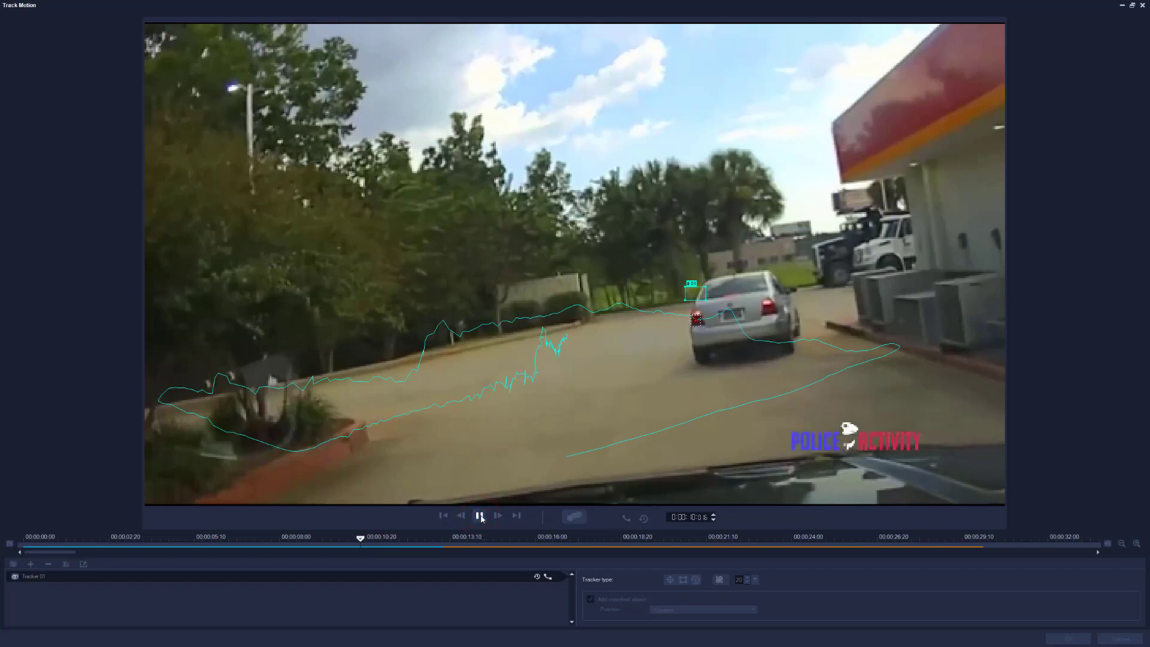
pyautogui.click(480, 517)
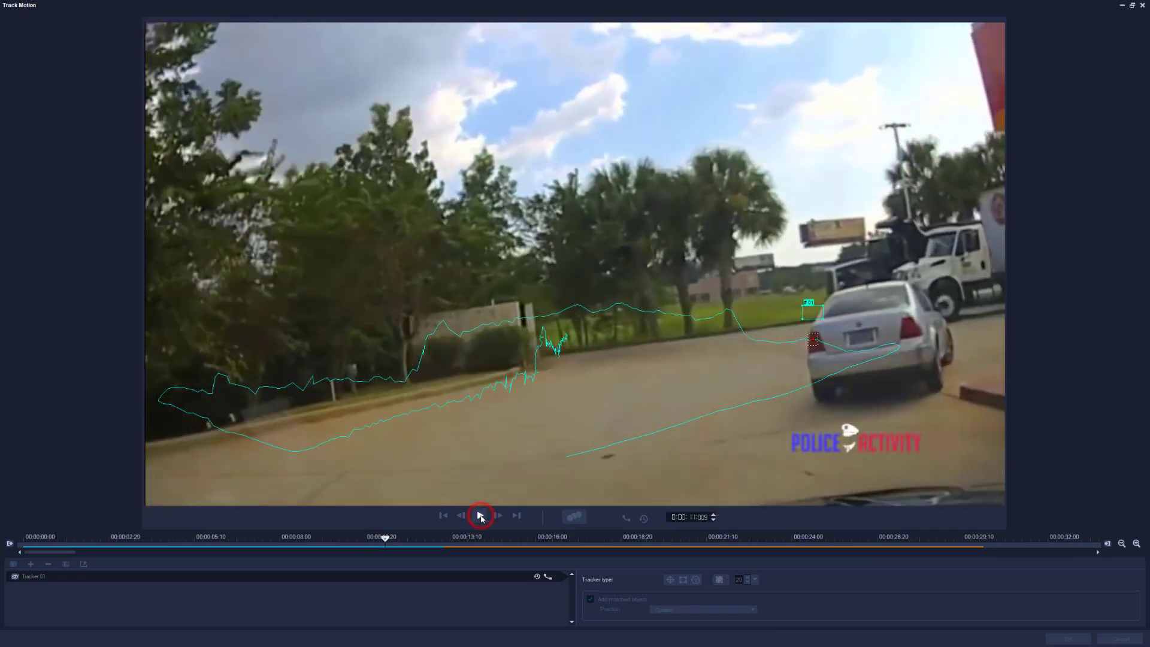